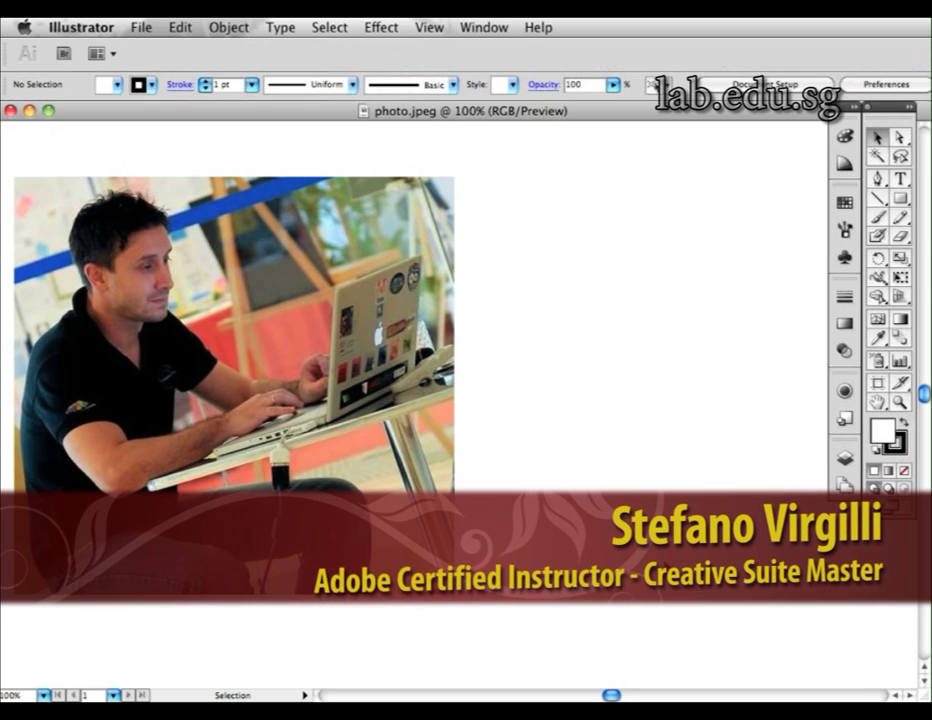
Step: Select the placed photo and show the Live Trace preset list
{"action": "left_click", "coordinate": [266, 307]}
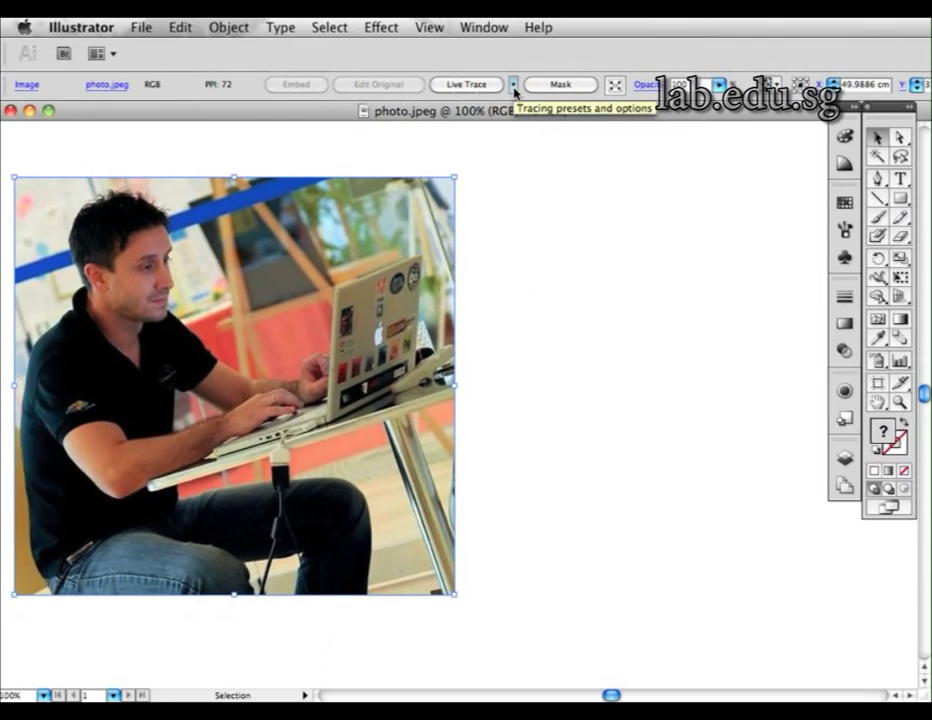
{"action": "left_click", "coordinate": [785, 88]}
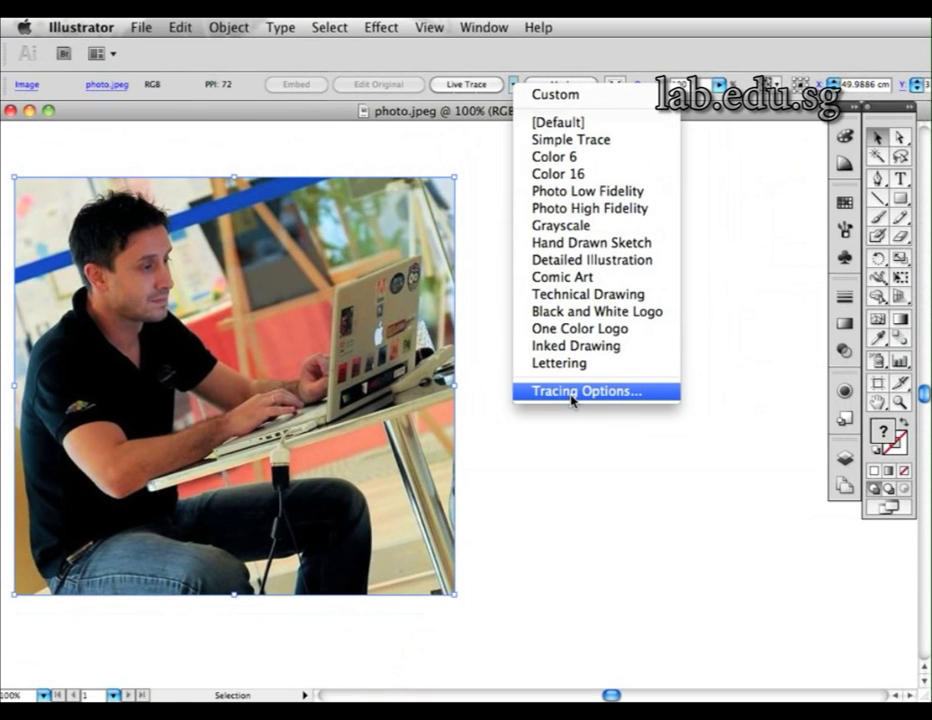
Step: Open the Tracing Options dialog from the Live Trace presets
{"action": "left_click", "coordinate": [572, 395]}
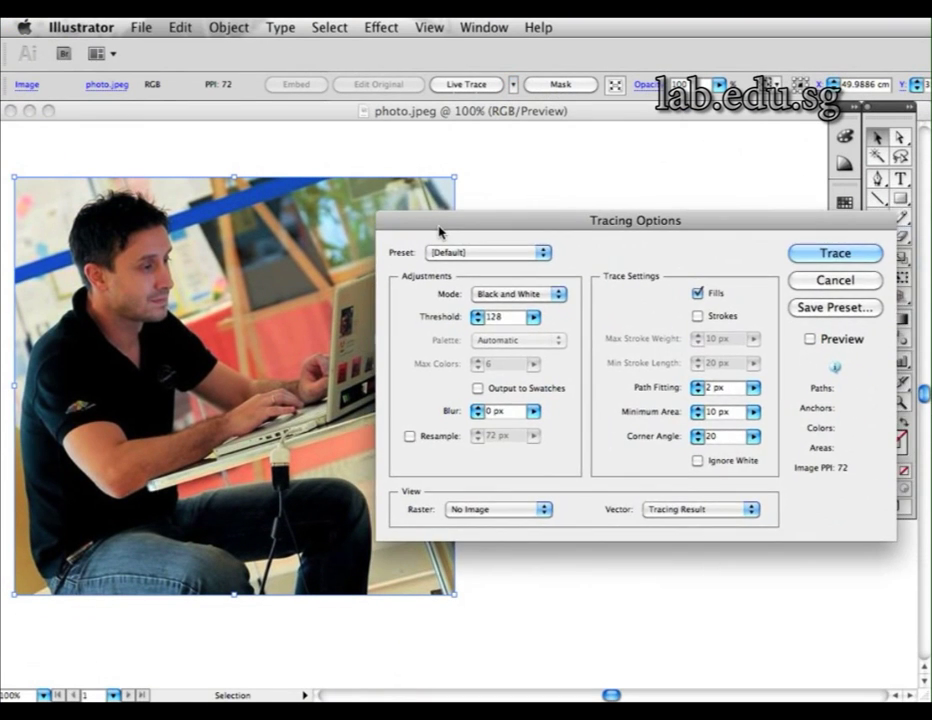
Step: Choose the Color 16 trace preset and turn on Preview
{"action": "left_click", "coordinate": [485, 253]}
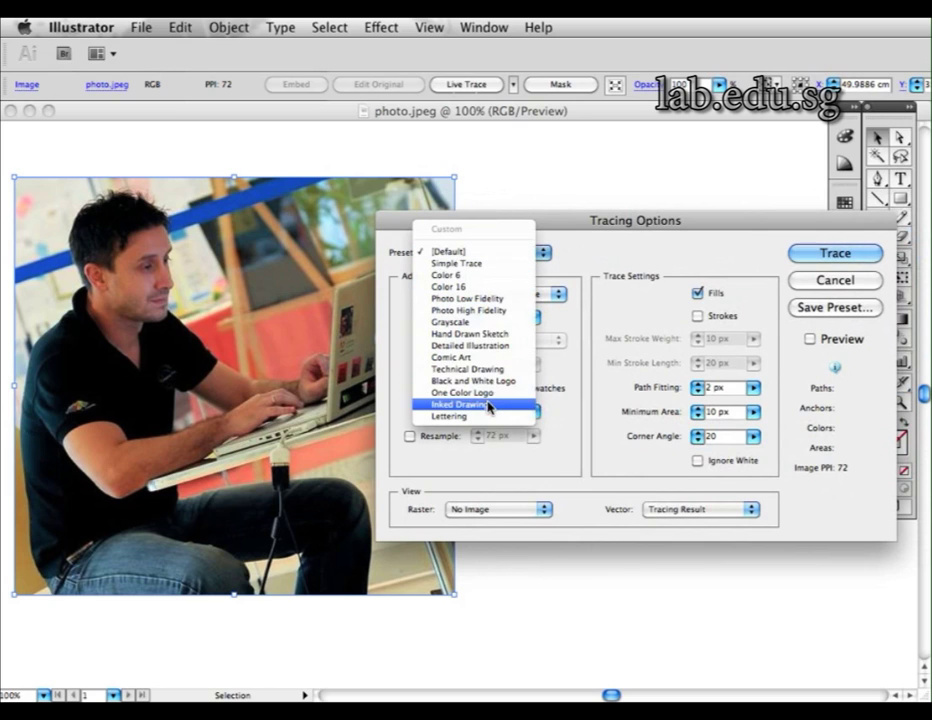
{"action": "left_click", "coordinate": [481, 289]}
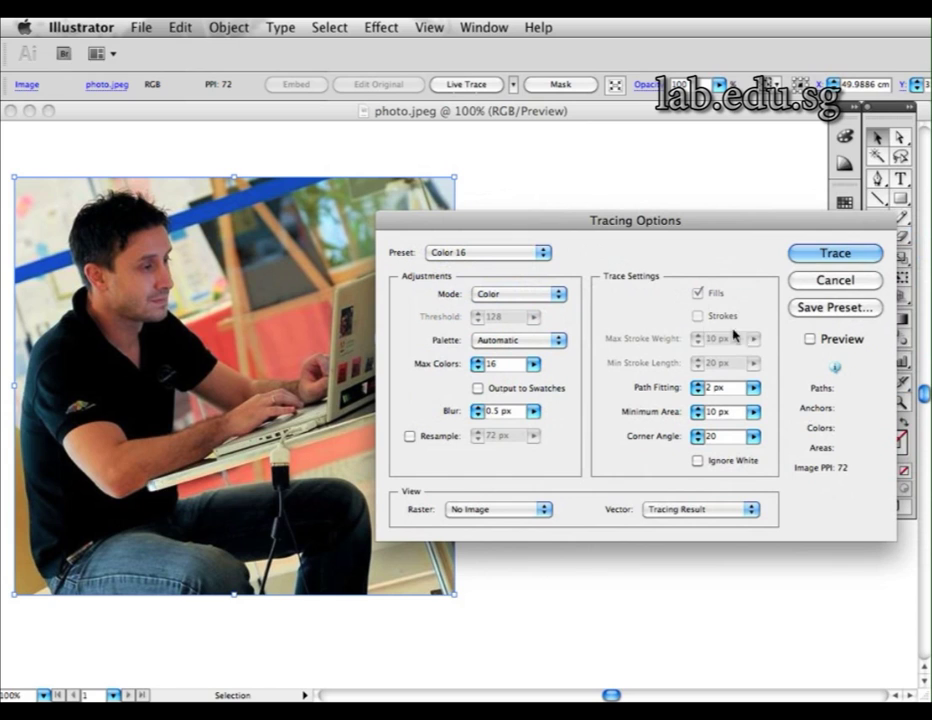
{"action": "left_click", "coordinate": [810, 340]}
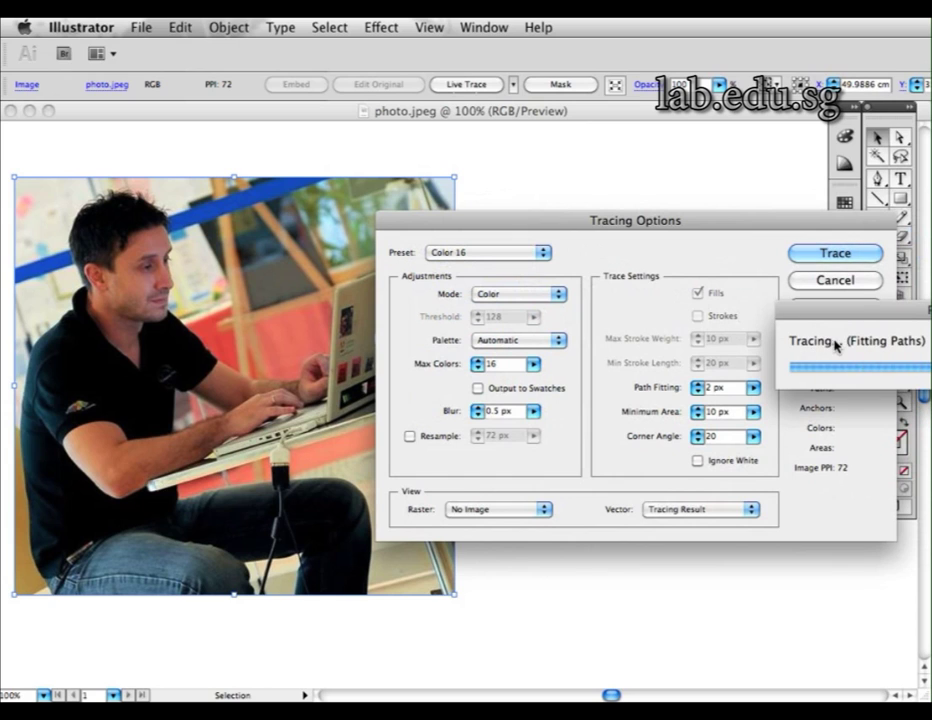
Step: Try the Comic Art and Lettering presets, then return to Color 16
{"action": "left_click", "coordinate": [452, 253]}
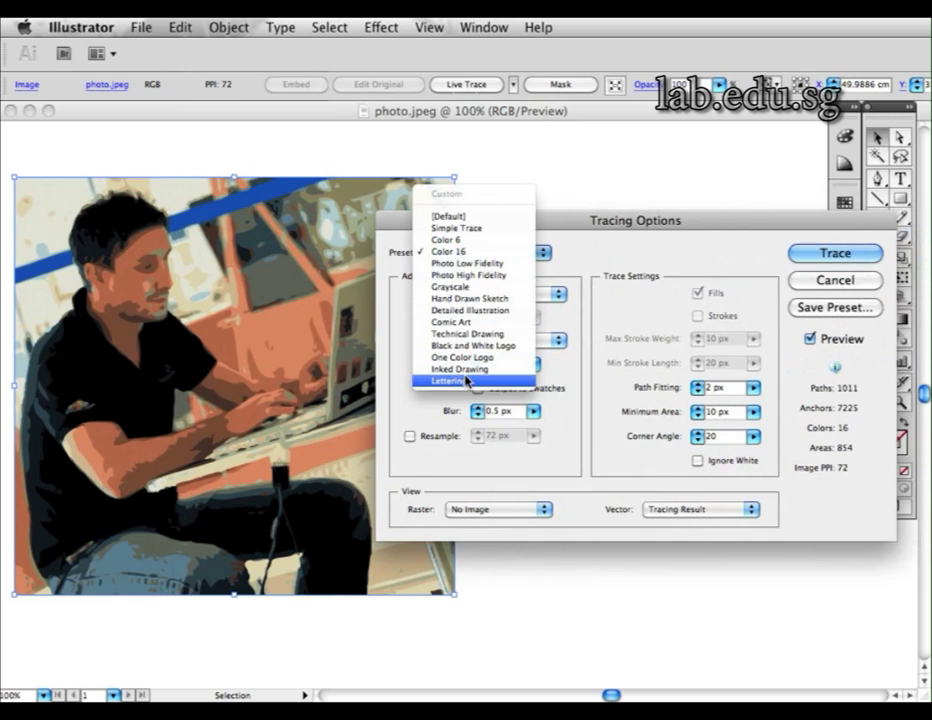
{"action": "left_click", "coordinate": [470, 322]}
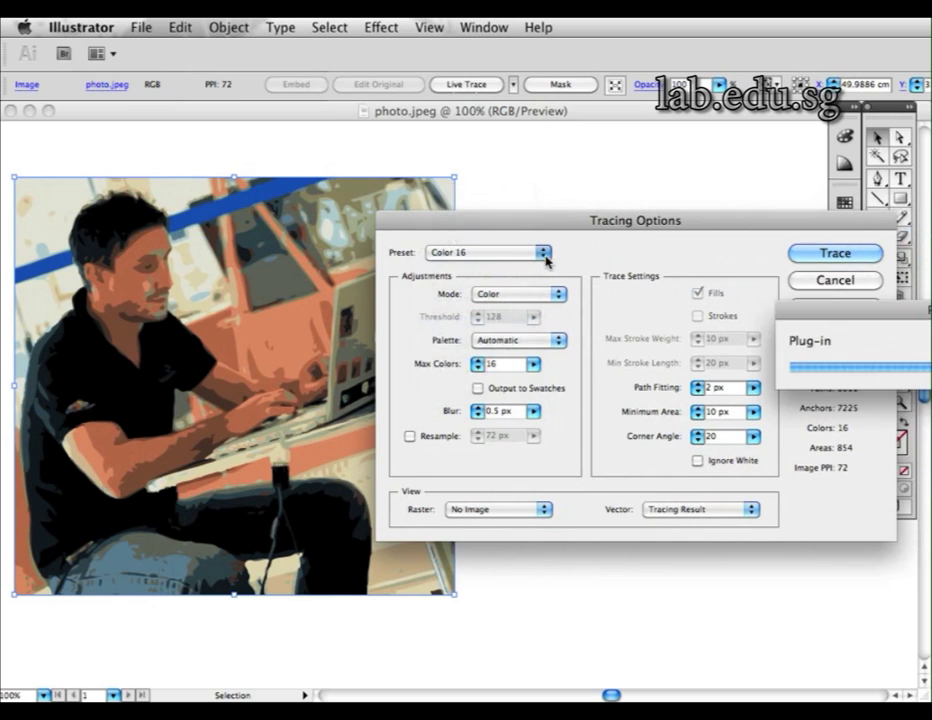
{"action": "left_click", "coordinate": [505, 253]}
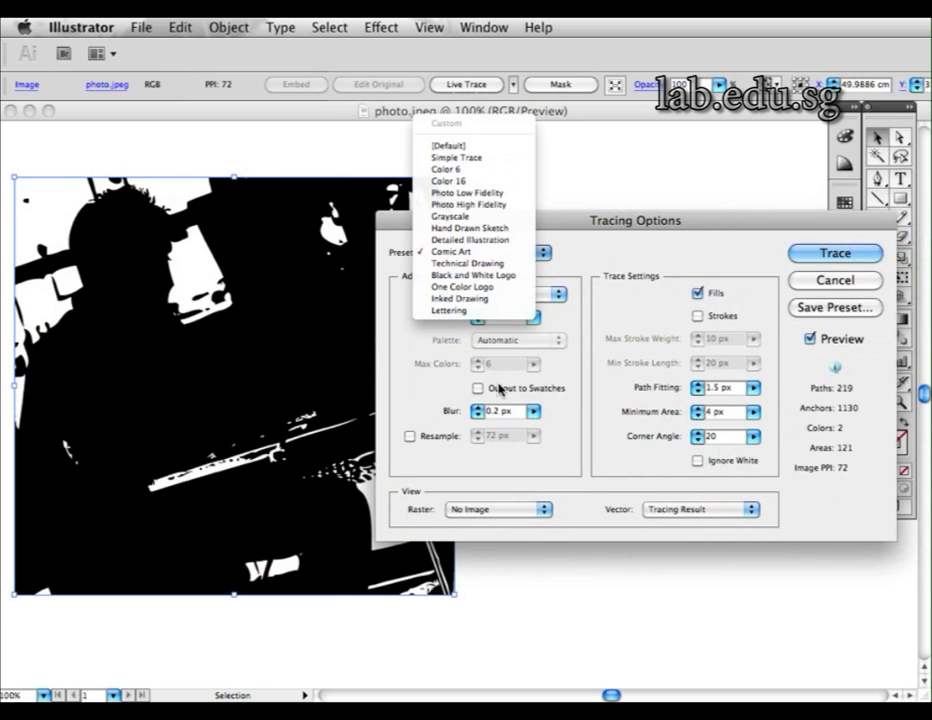
{"action": "left_click", "coordinate": [491, 310]}
{"action": "left_click", "coordinate": [500, 253]}
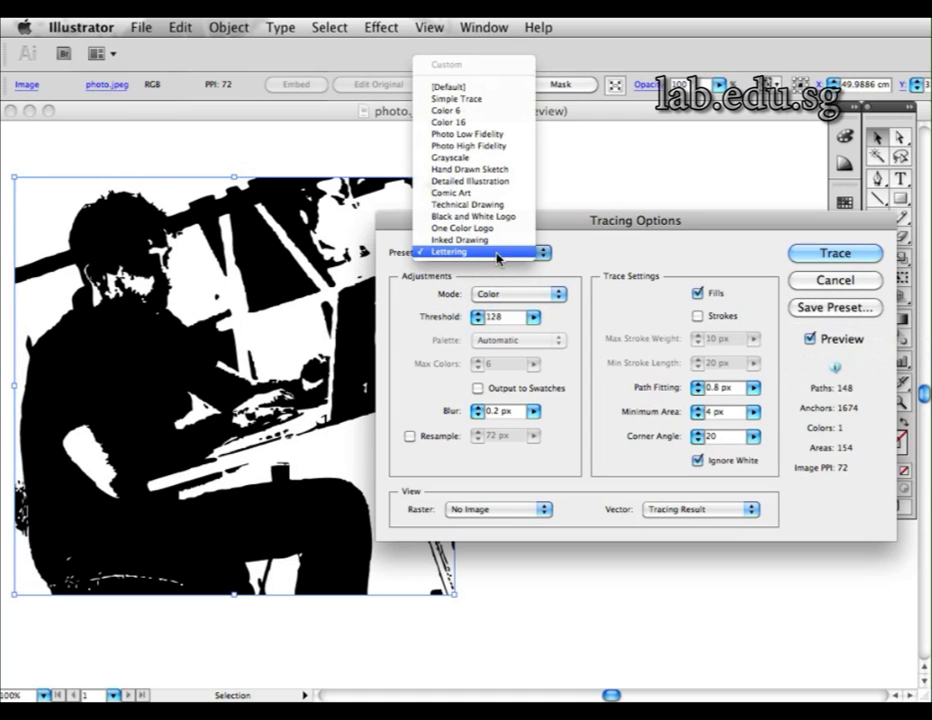
{"action": "left_click", "coordinate": [478, 125]}
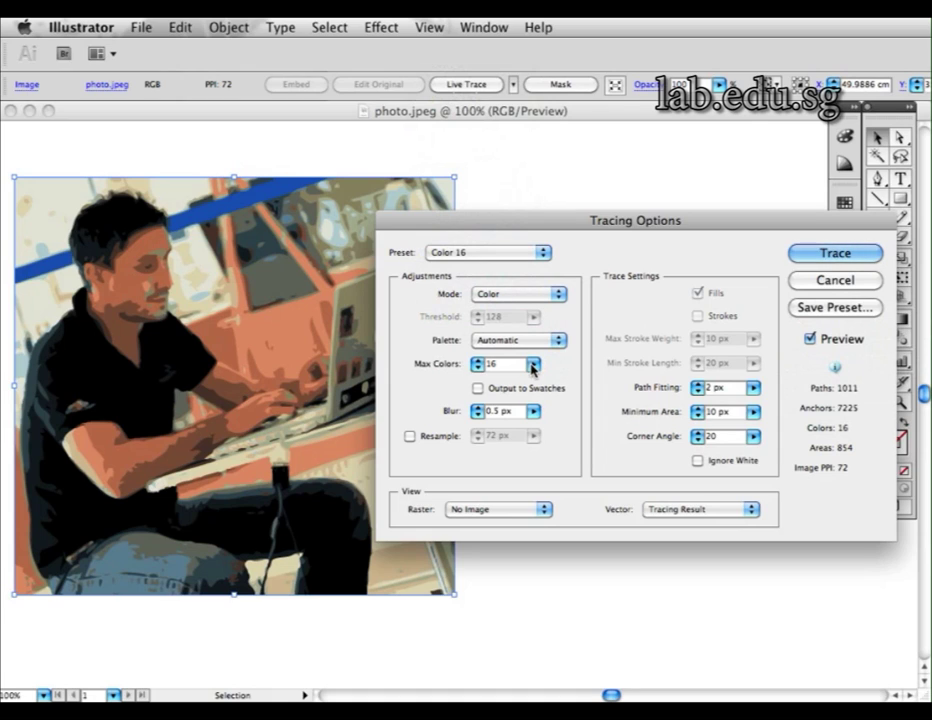
{"action": "left_click", "coordinate": [533, 366]}
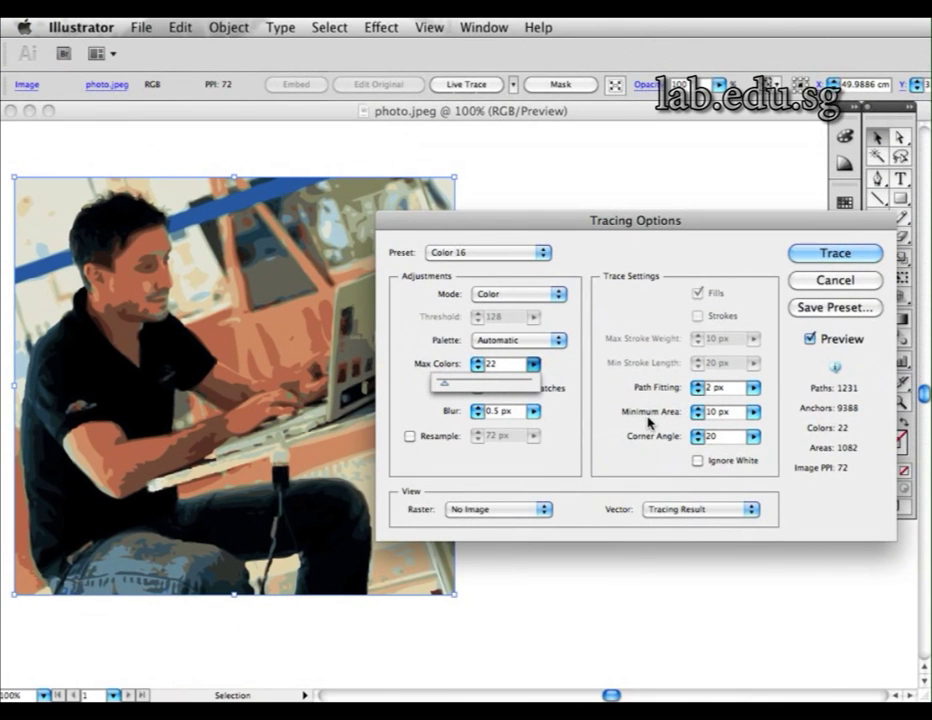
Step: Set Minimum Area to 173 px, Path Fitting to 7 px and Corner Angle to 90
{"action": "left_click", "coordinate": [752, 412]}
{"action": "left_click", "coordinate": [752, 412]}
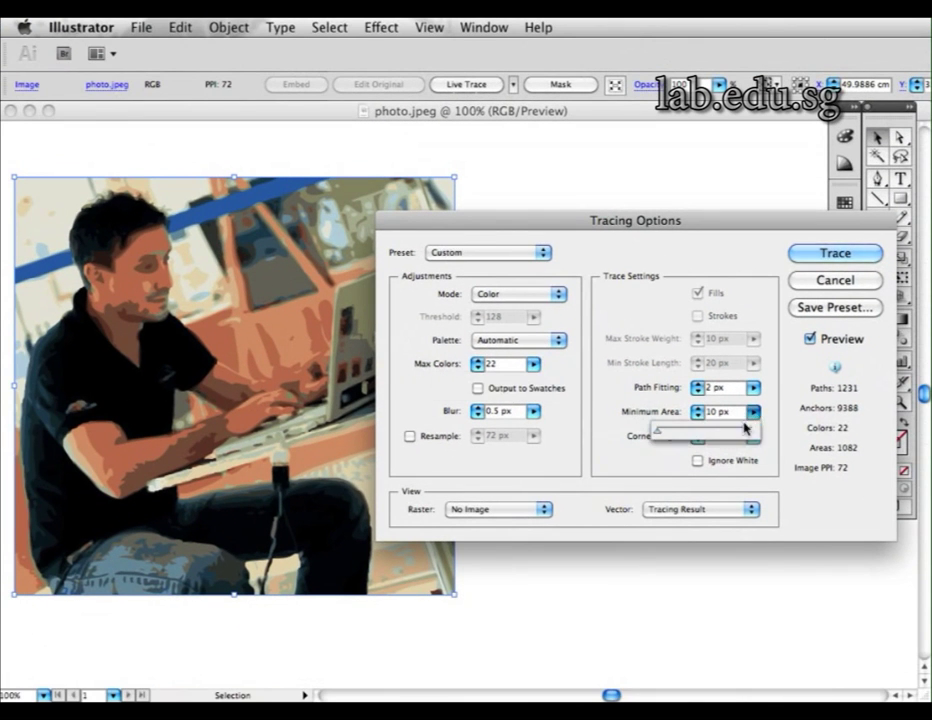
{"action": "left_click_drag", "start_coordinate": [657, 430], "coordinate": [662, 436]}
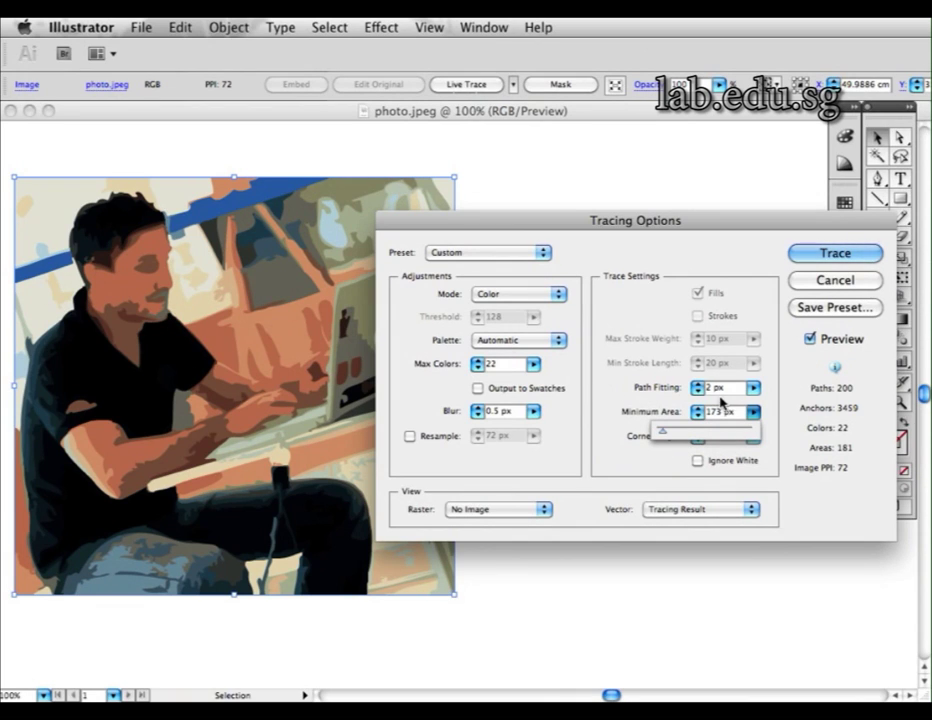
{"action": "left_click", "coordinate": [754, 402]}
{"action": "left_click", "coordinate": [758, 390]}
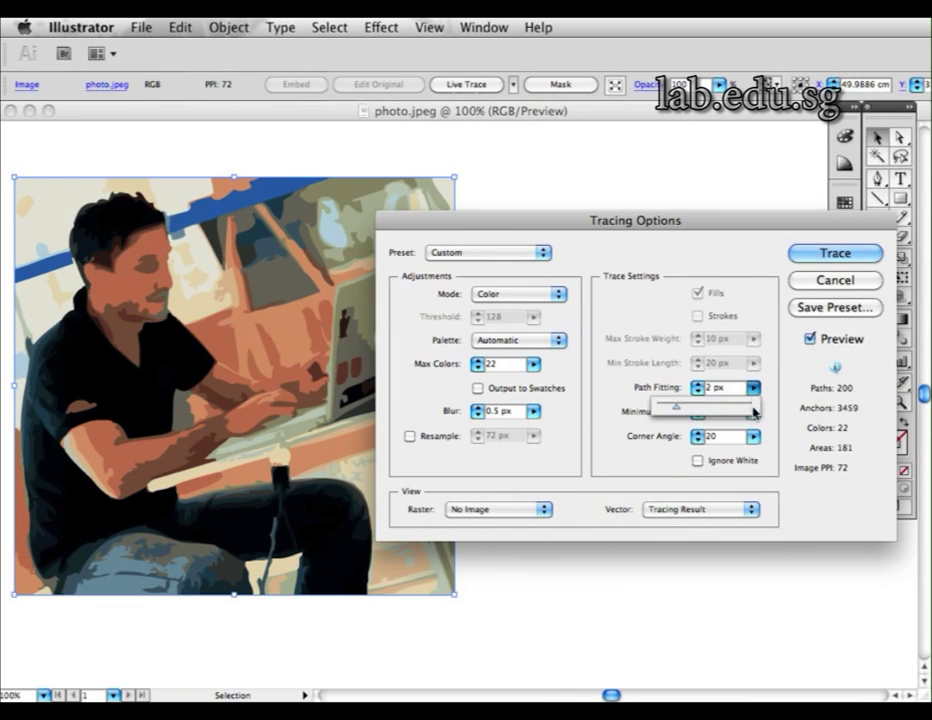
{"action": "left_click_drag", "start_coordinate": [683, 408], "coordinate": [707, 421]}
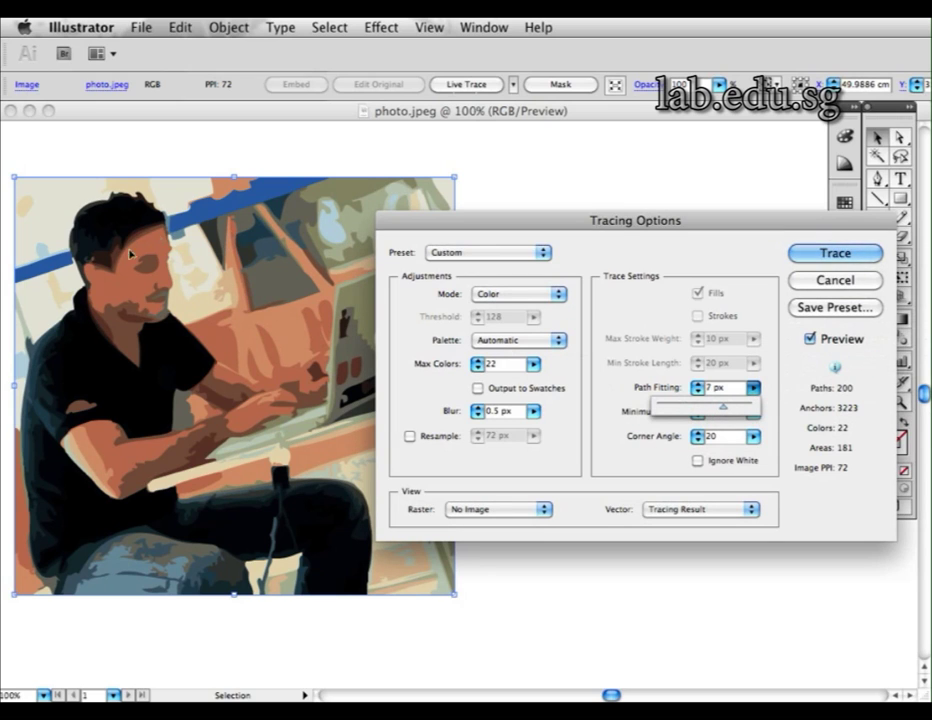
{"action": "left_click", "coordinate": [680, 452]}
{"action": "left_click", "coordinate": [753, 437]}
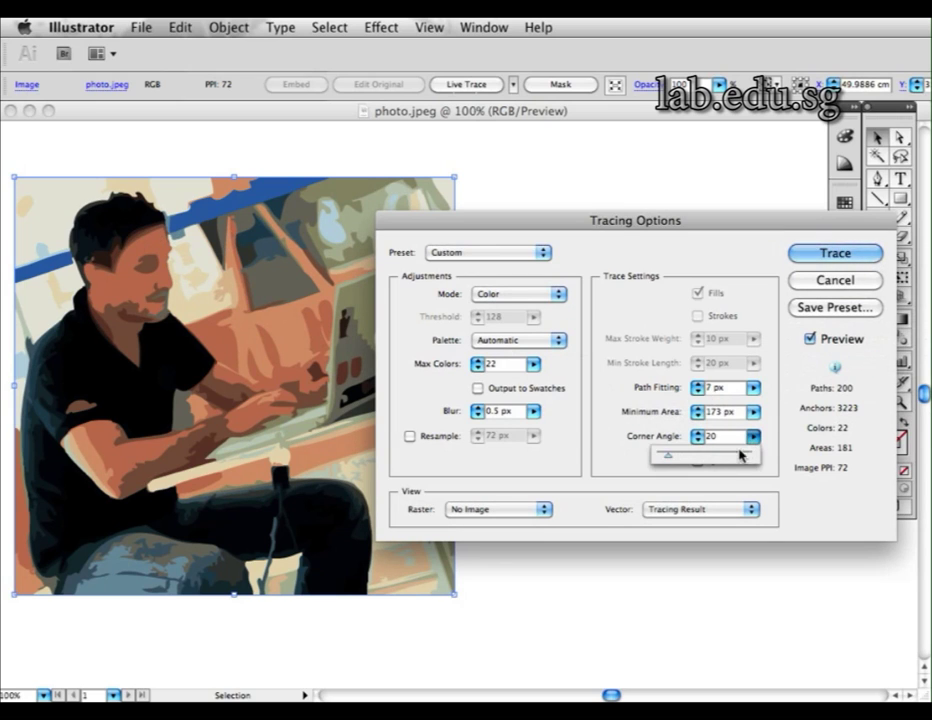
{"action": "left_click_drag", "start_coordinate": [676, 459], "coordinate": [694, 456]}
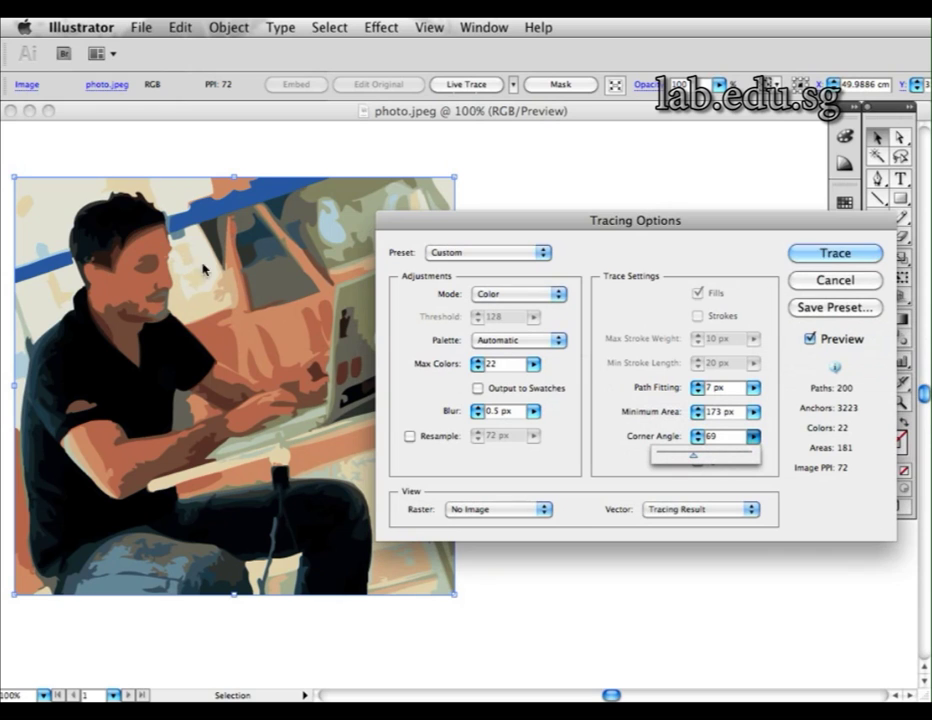
{"action": "left_click_drag", "start_coordinate": [693, 456], "coordinate": [705, 460]}
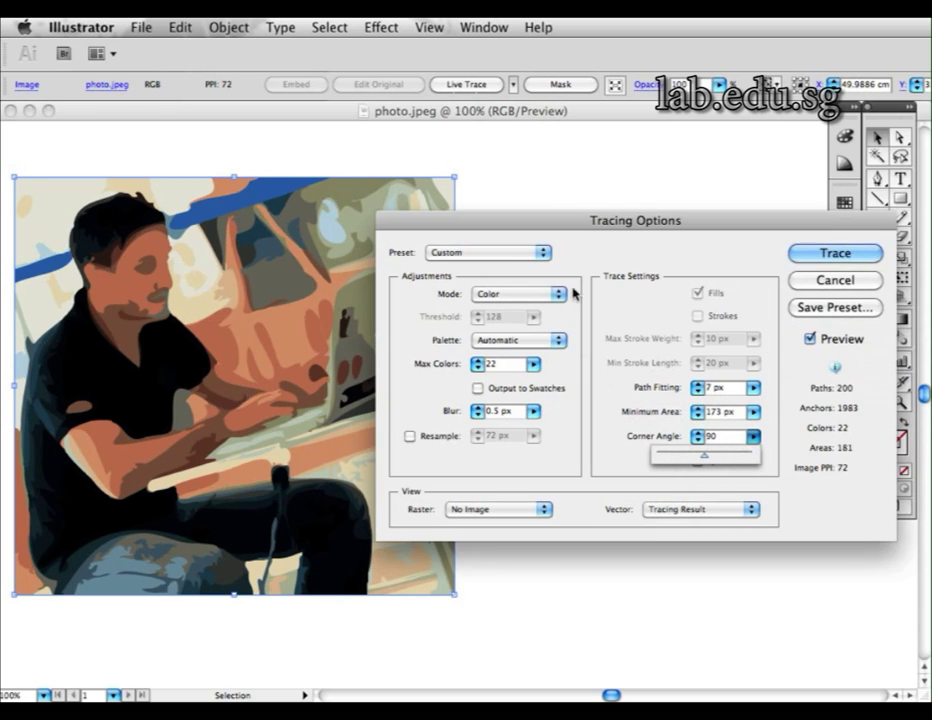
{"action": "left_click", "coordinate": [800, 358]}
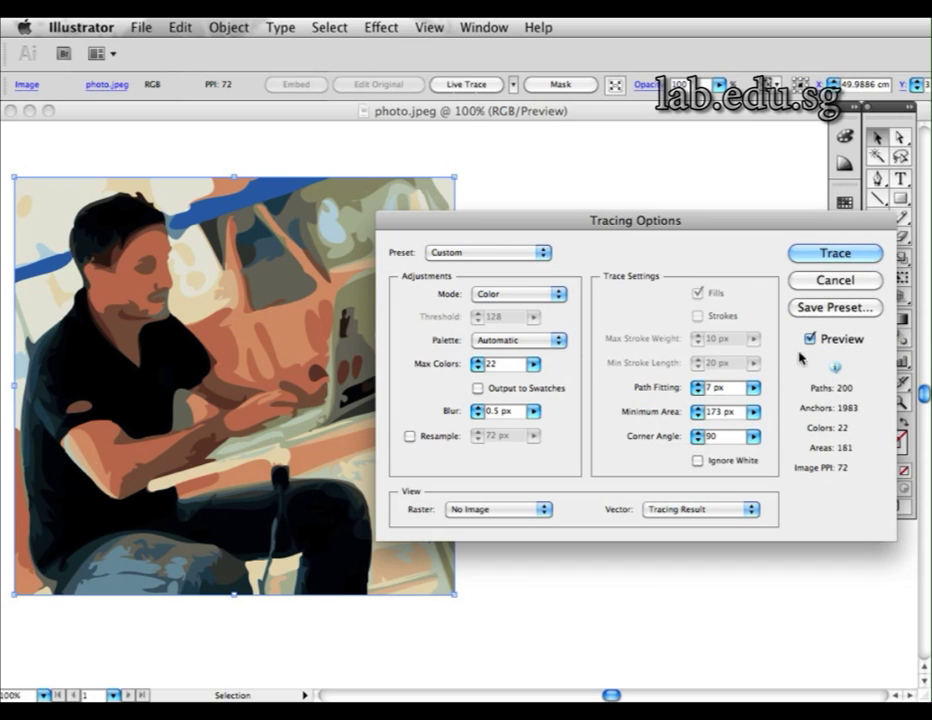
Step: Apply the 22-colour trace and expand it into vector paths
{"action": "left_click", "coordinate": [833, 254]}
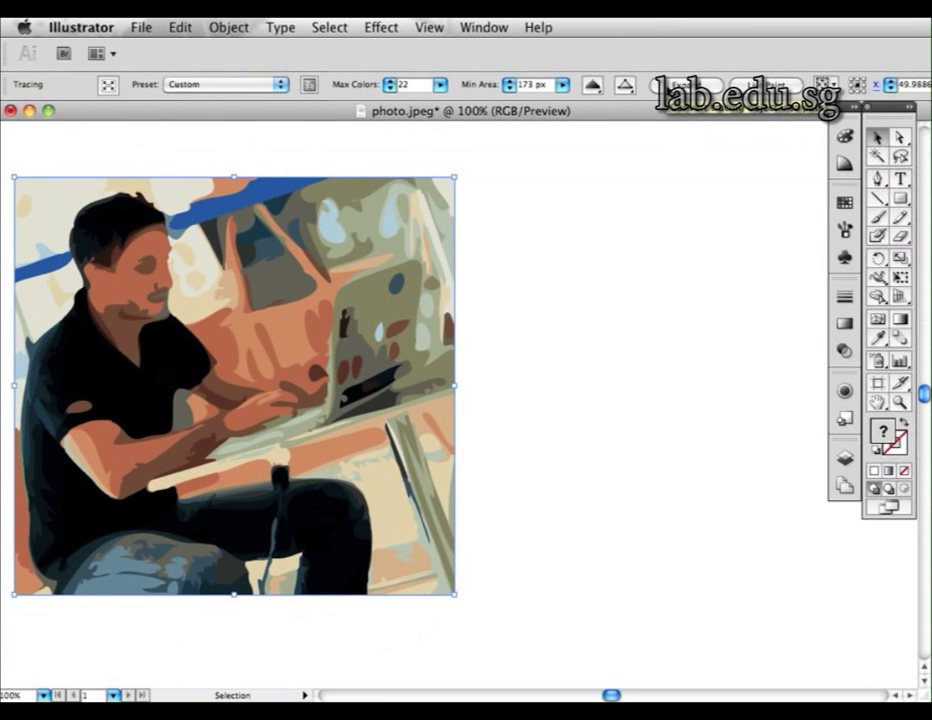
{"action": "left_click", "coordinate": [684, 84]}
Step: Reselect the entire expanded artwork and open Recolor Artwork
{"action": "left_click", "coordinate": [489, 252]}
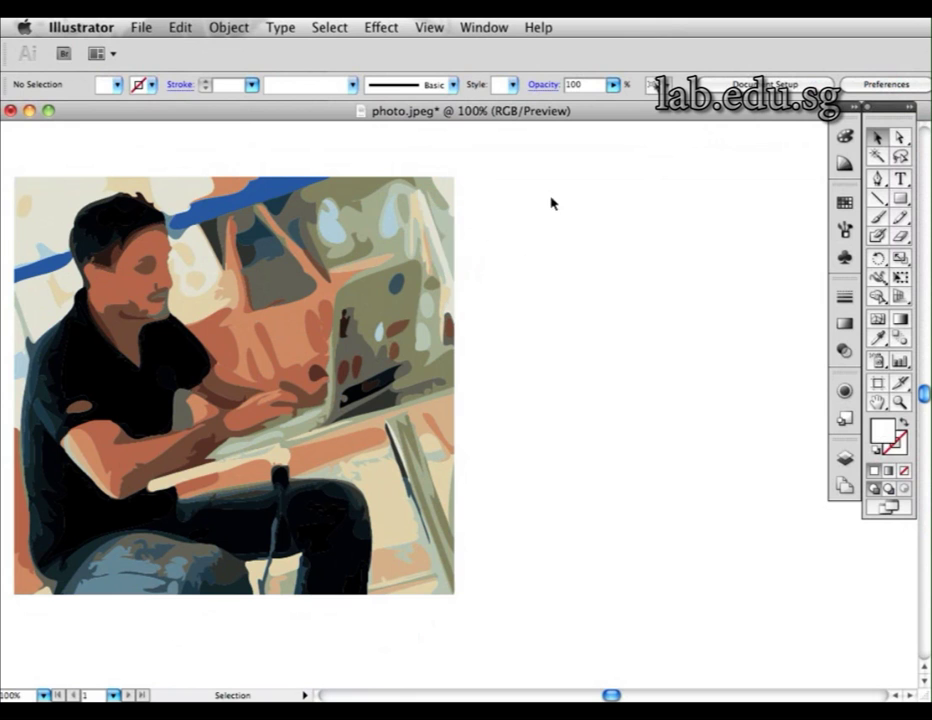
{"action": "left_click_drag", "start_coordinate": [516, 162], "coordinate": [24, 621]}
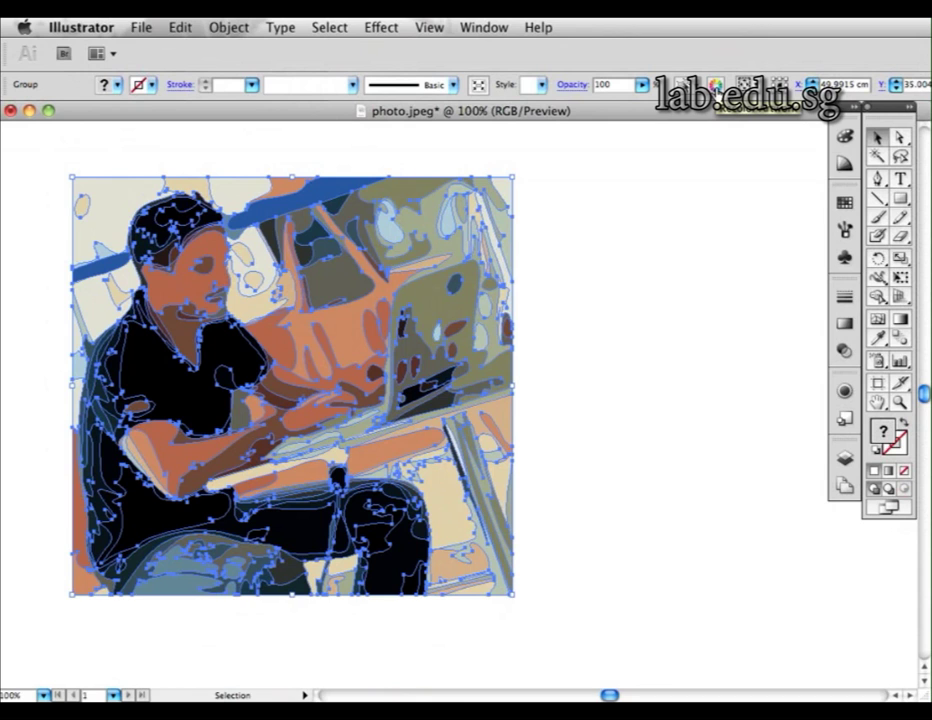
{"action": "left_click", "coordinate": [716, 86]}
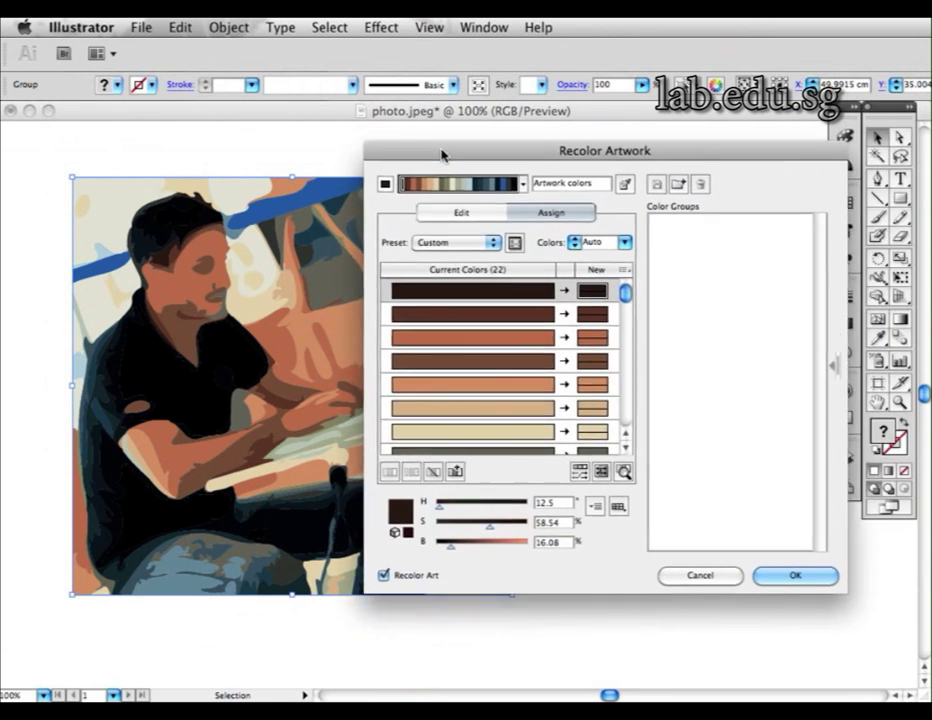
Step: In Recolor Artwork's Edit view, compare the wheel displays and settle on colour bars
{"action": "left_click_drag", "start_coordinate": [441, 152], "coordinate": [499, 181]}
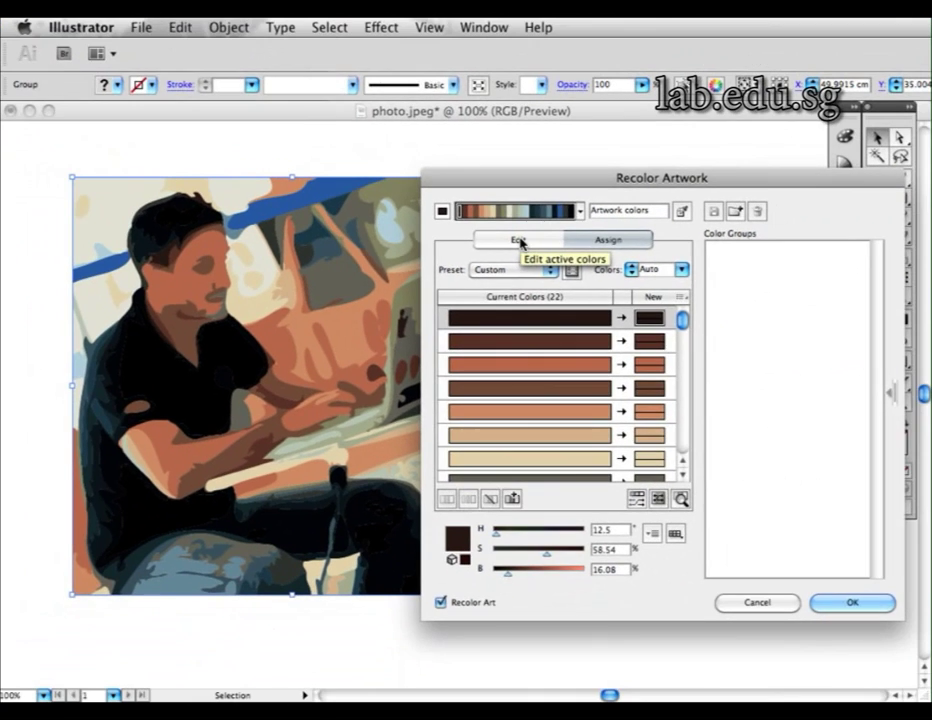
{"action": "left_click", "coordinate": [520, 242]}
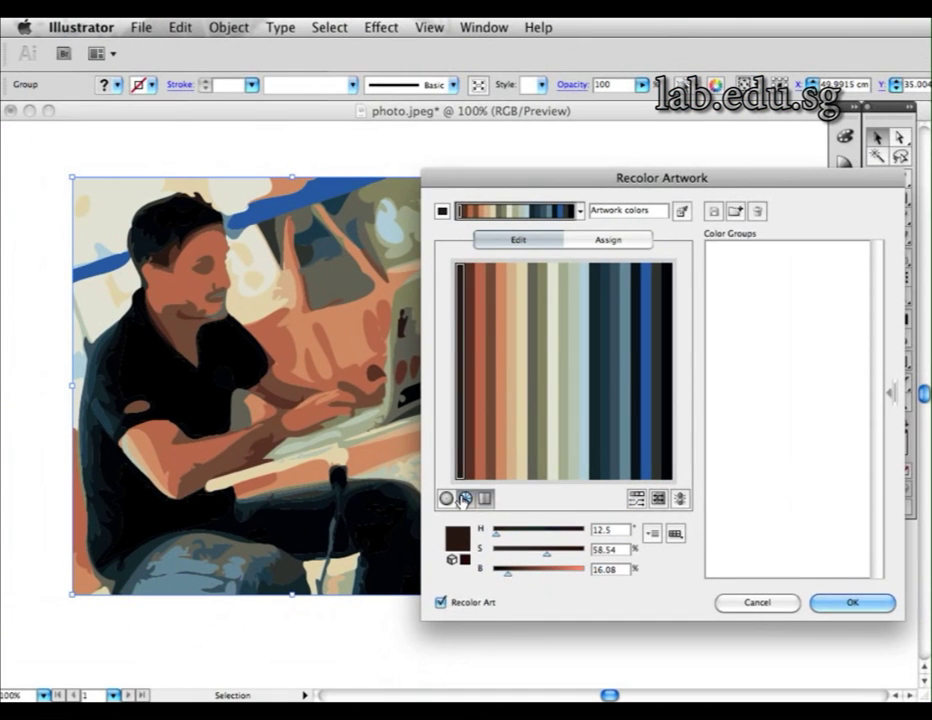
{"action": "left_click", "coordinate": [465, 498]}
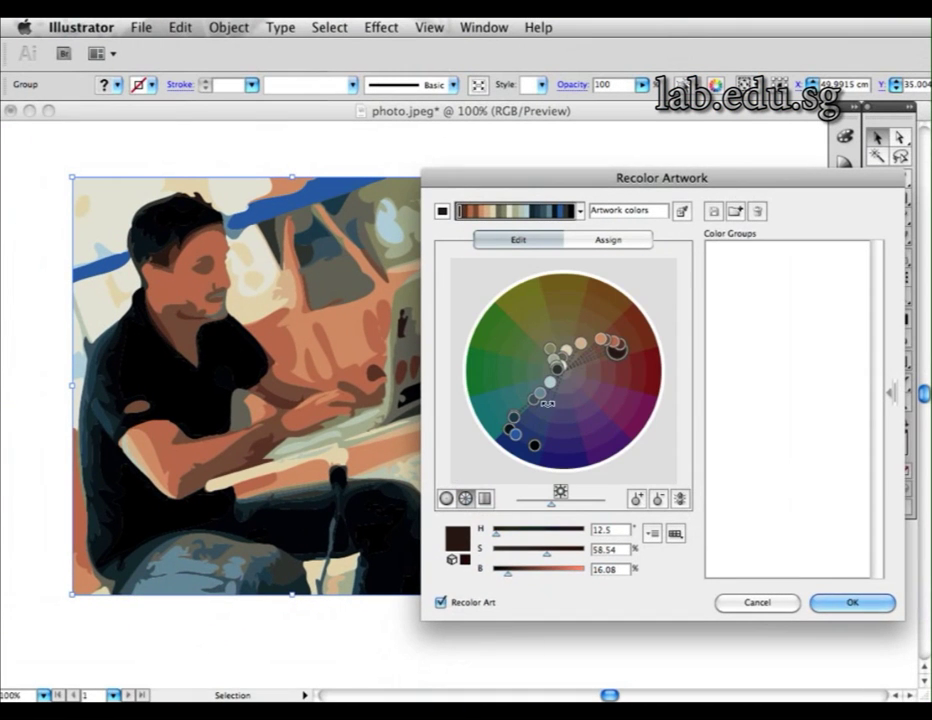
{"action": "left_click", "coordinate": [445, 499]}
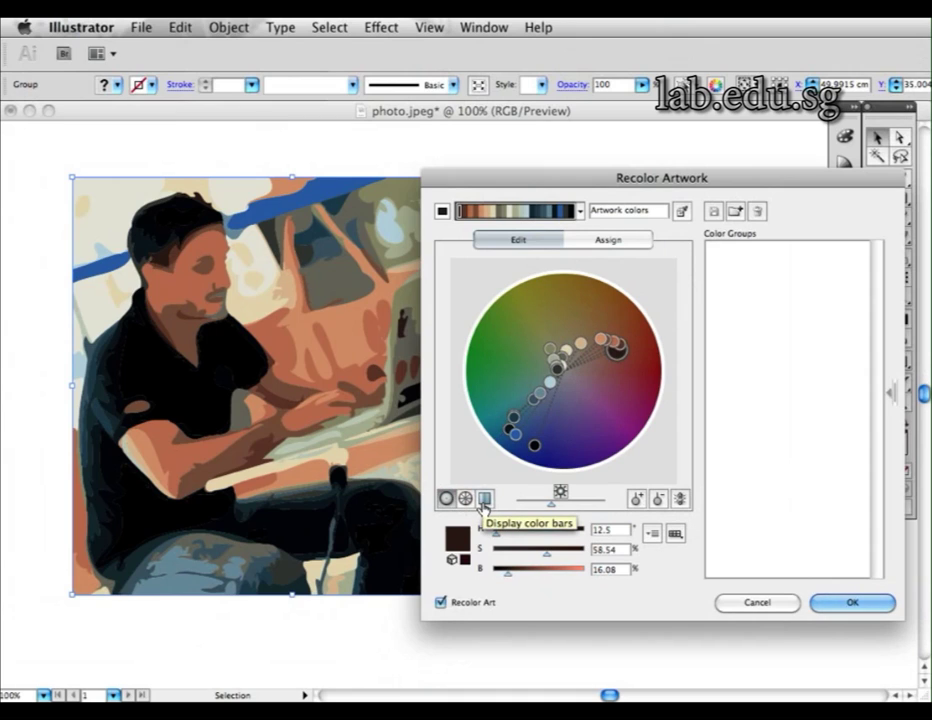
{"action": "left_click", "coordinate": [484, 500]}
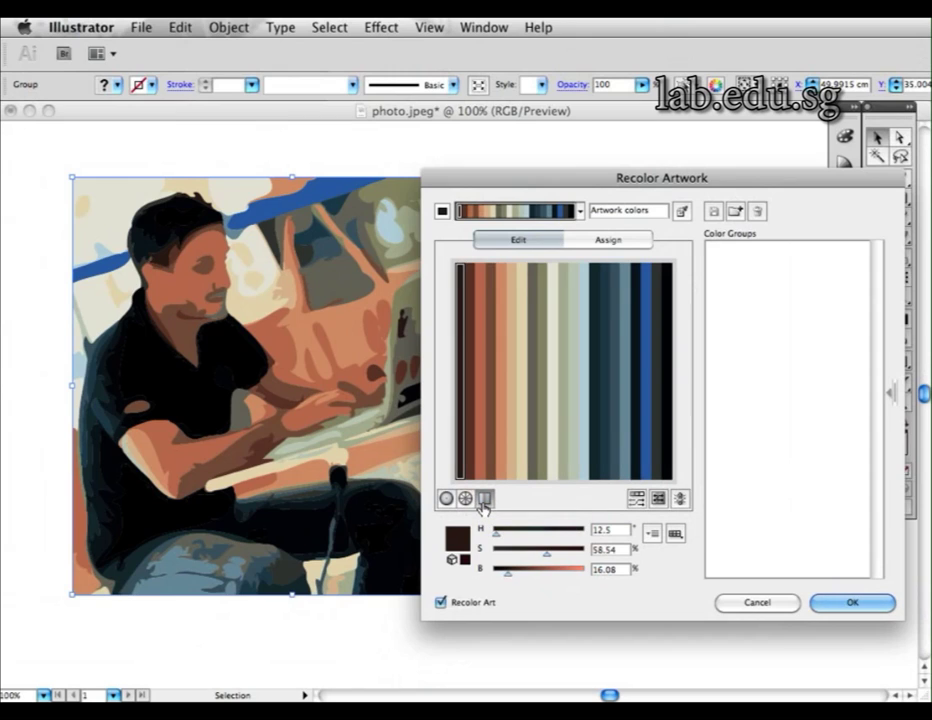
Step: Brighten the orange skin colour to 75 and set dark brown to brightness 49, hue 22
{"action": "left_click", "coordinate": [471, 431]}
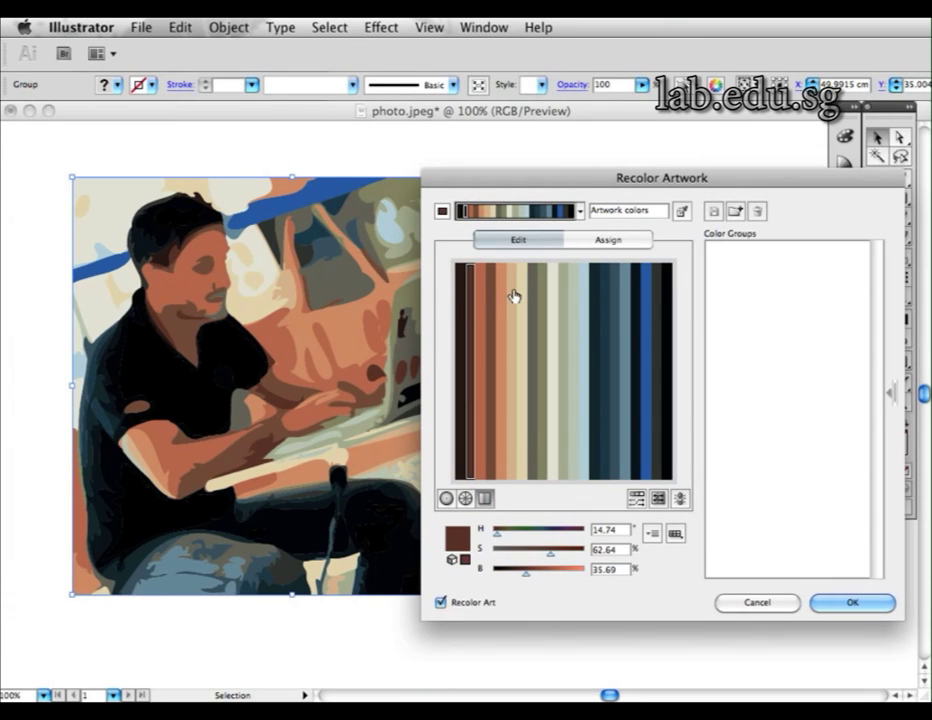
{"action": "left_click", "coordinate": [484, 298]}
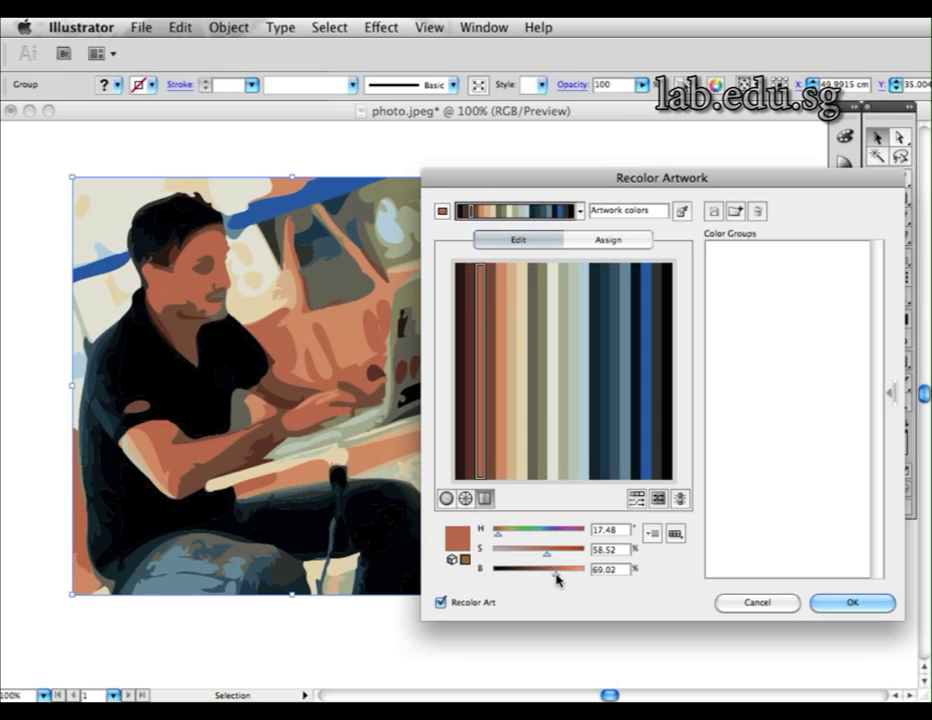
{"action": "left_click_drag", "start_coordinate": [557, 577], "coordinate": [568, 578]}
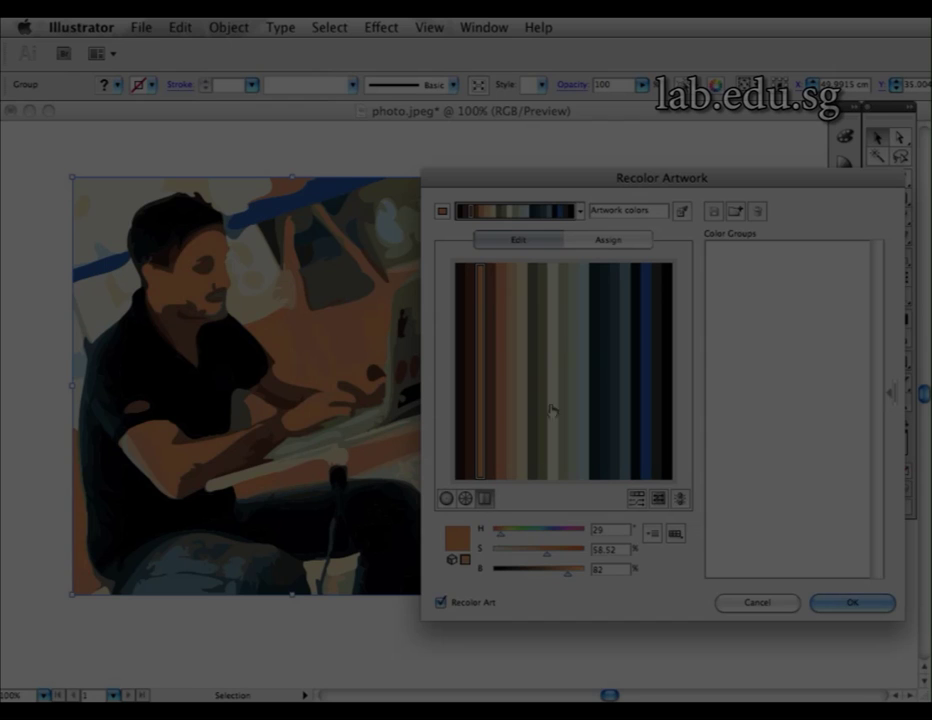
{"action": "left_click", "coordinate": [466, 297]}
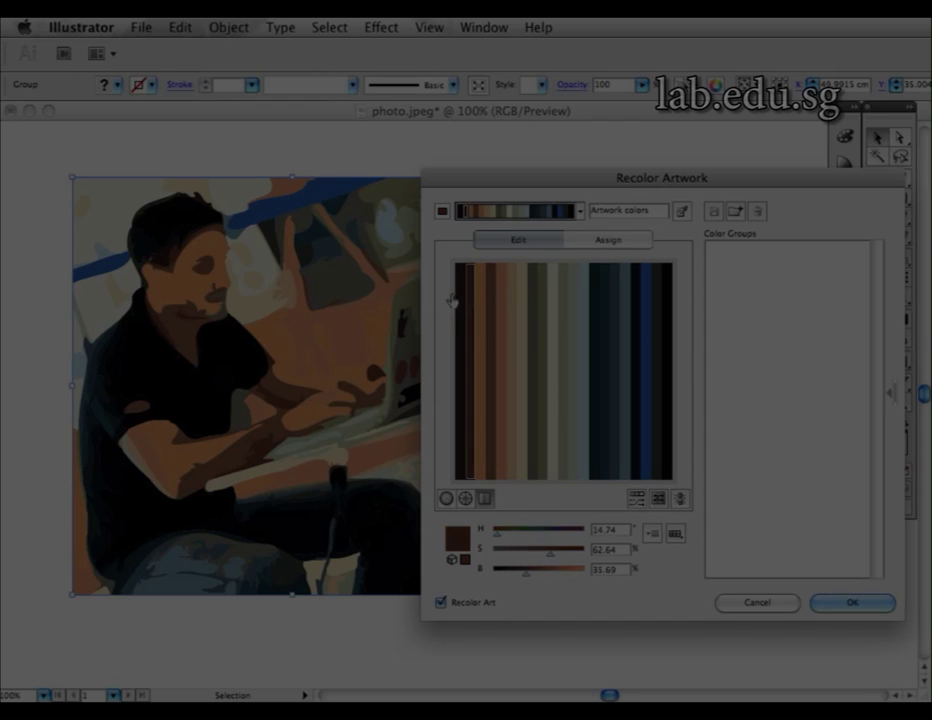
{"action": "left_click", "coordinate": [537, 578]}
{"action": "left_click", "coordinate": [499, 538]}
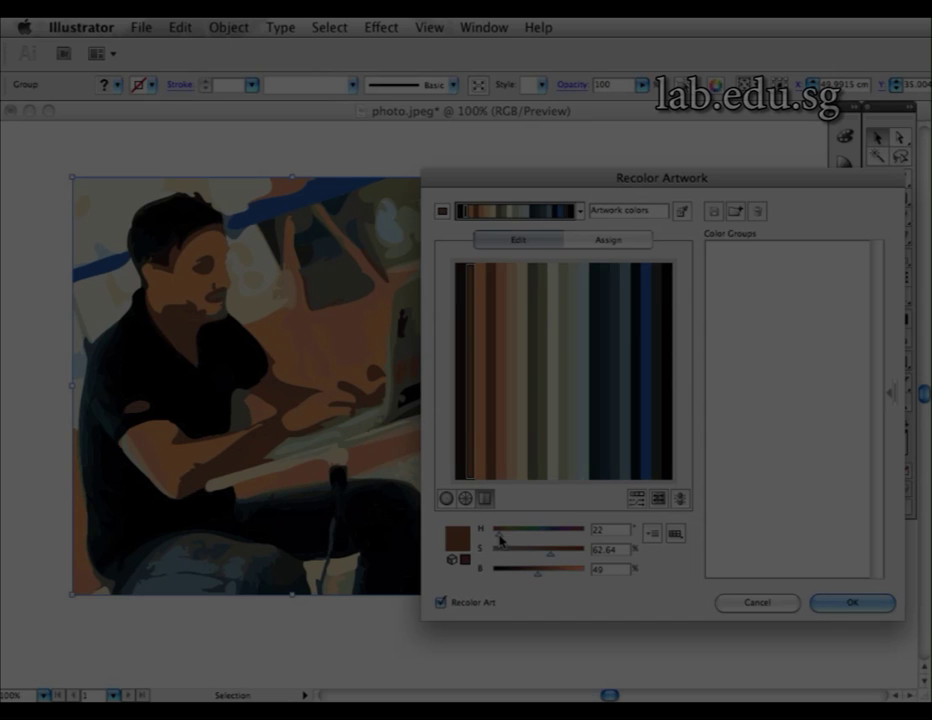
Step: Raise another brown skin colour's brightness to 63 and shift its hue toward yellow
{"action": "left_click", "coordinate": [490, 312]}
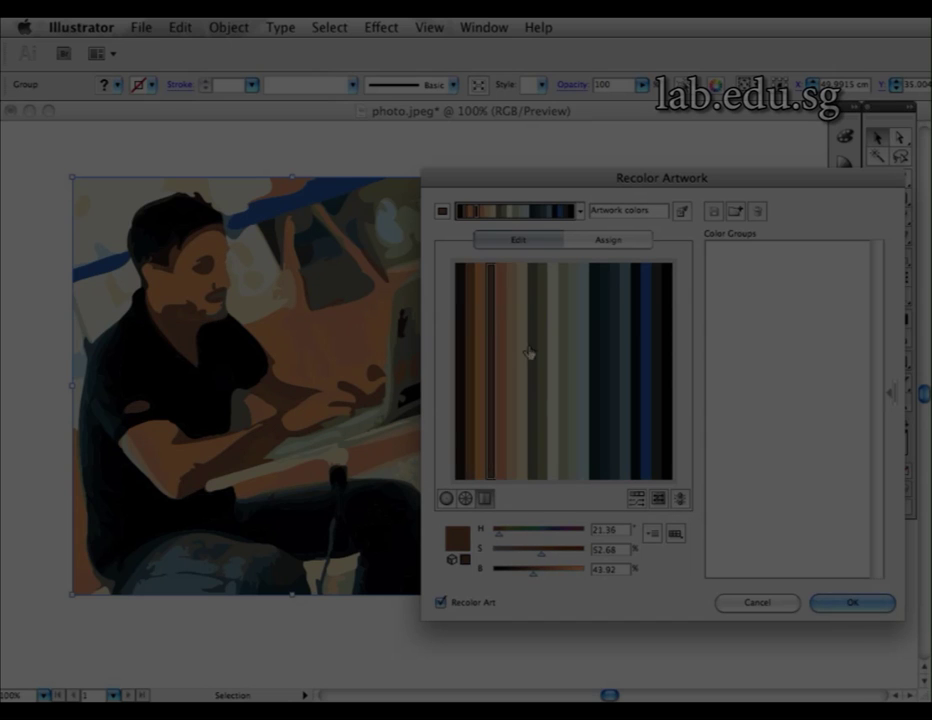
{"action": "left_click", "coordinate": [550, 568]}
{"action": "left_click", "coordinate": [544, 550]}
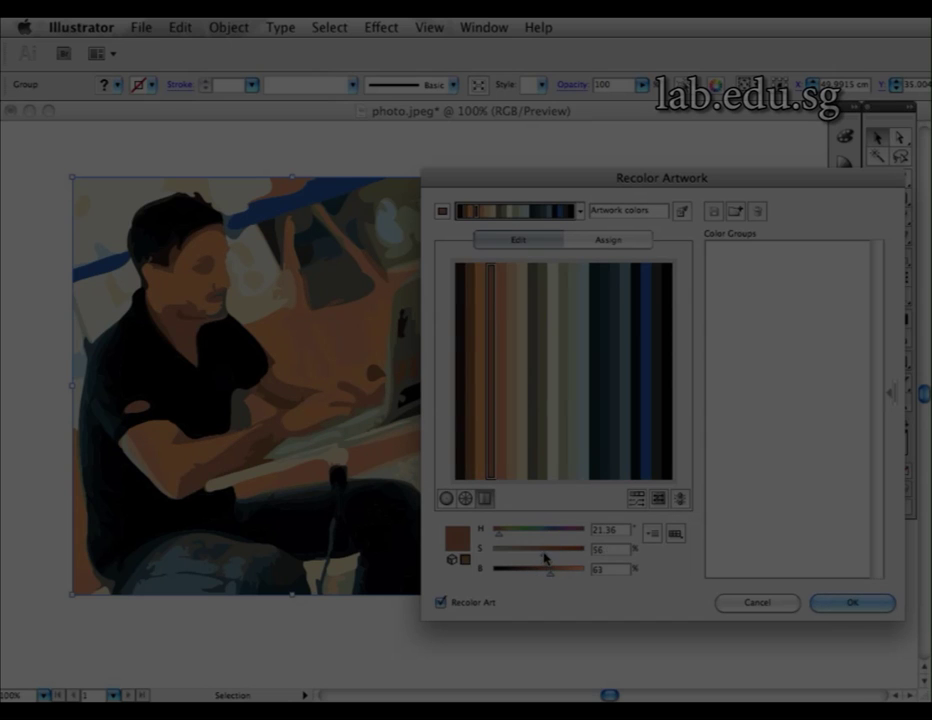
{"action": "mouse_move", "coordinate": [499, 535]}
{"action": "left_mouse_down"}
{"action": "mouse_move", "coordinate": [524, 491]}
{"action": "mouse_move", "coordinate": [503, 540]}
{"action": "left_mouse_up"}
Step: Confirm the recoloured skin tones with OK
{"action": "left_click", "coordinate": [850, 604]}
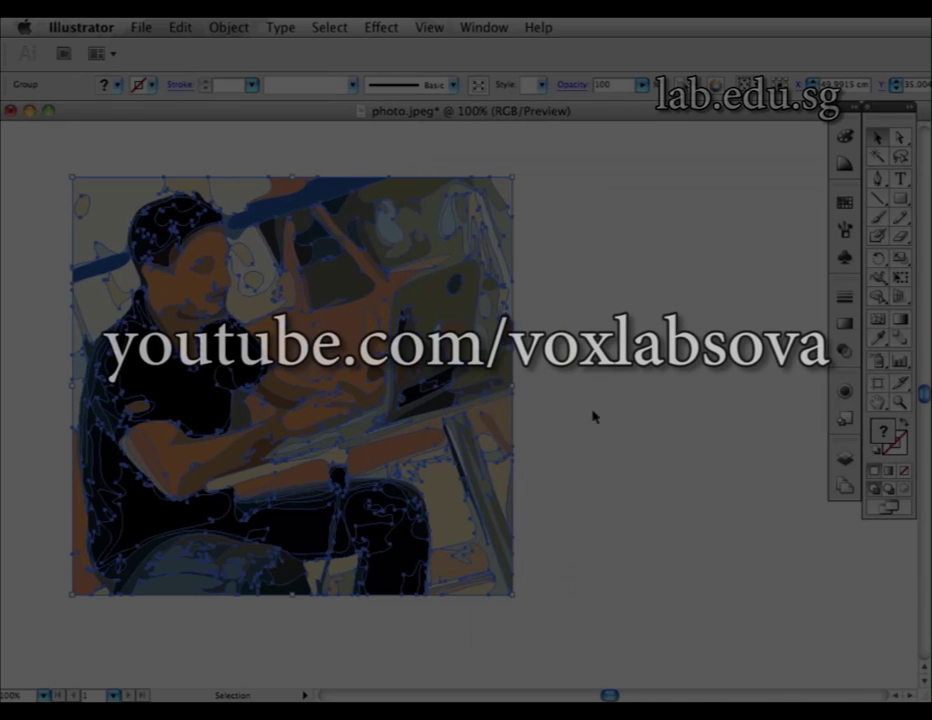